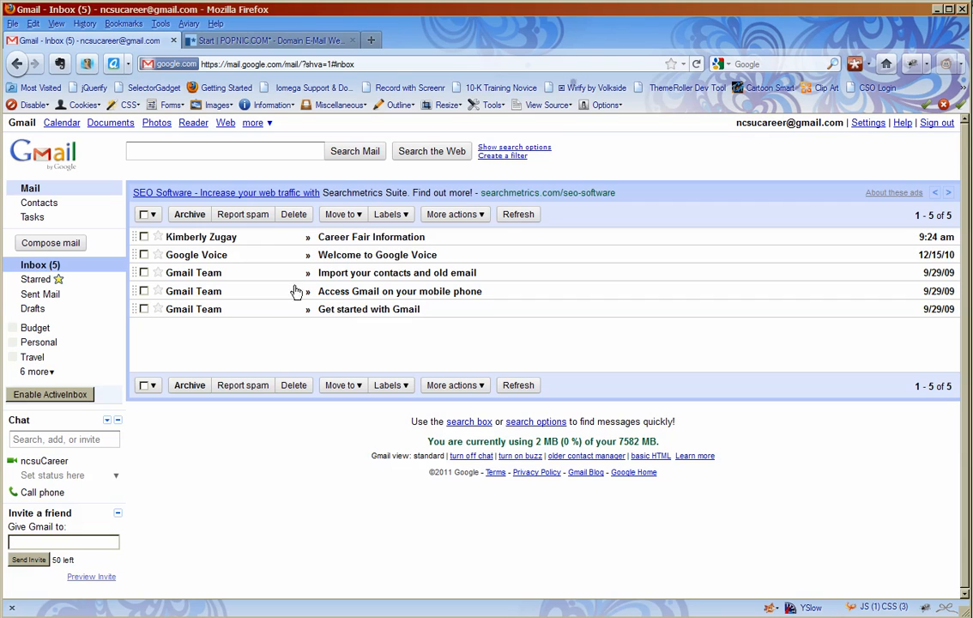
- Look through My Contacts, the first contact's detail page and the additional actions available for contacts
{"action": "left_click", "coordinate": [34, 204]}
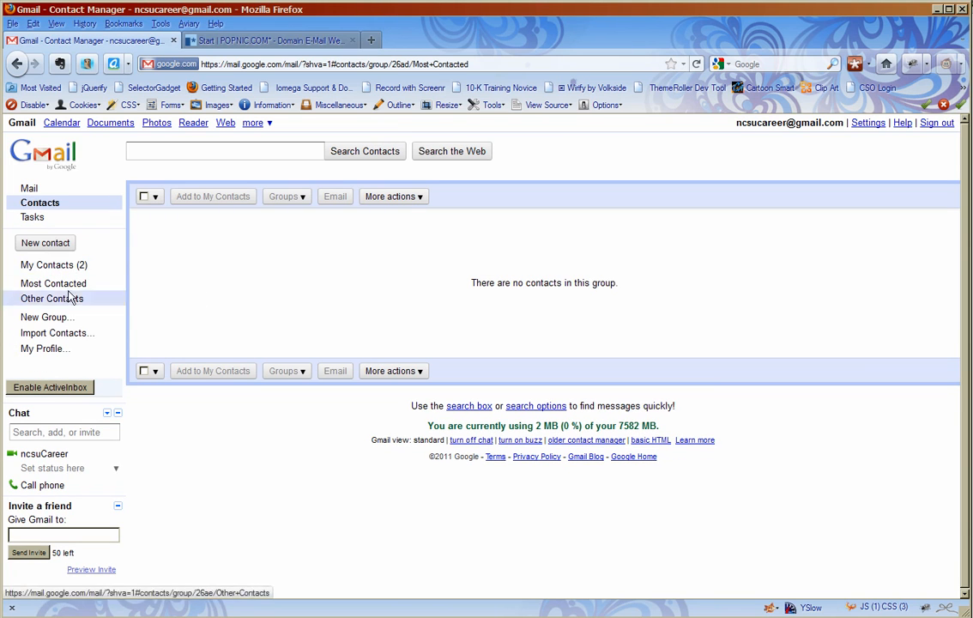
{"action": "left_click", "coordinate": [52, 264]}
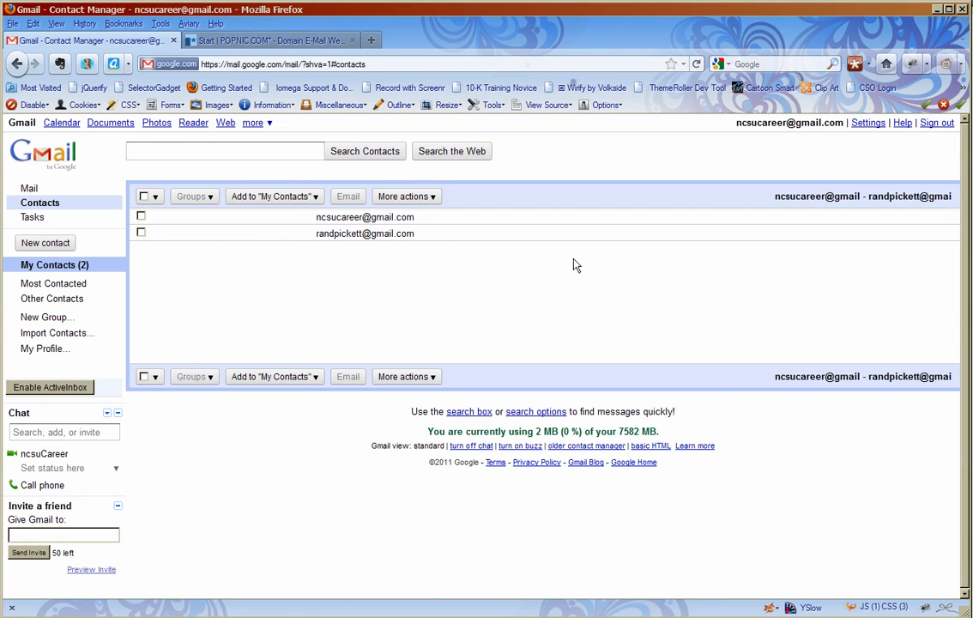
{"action": "left_click", "coordinate": [367, 220]}
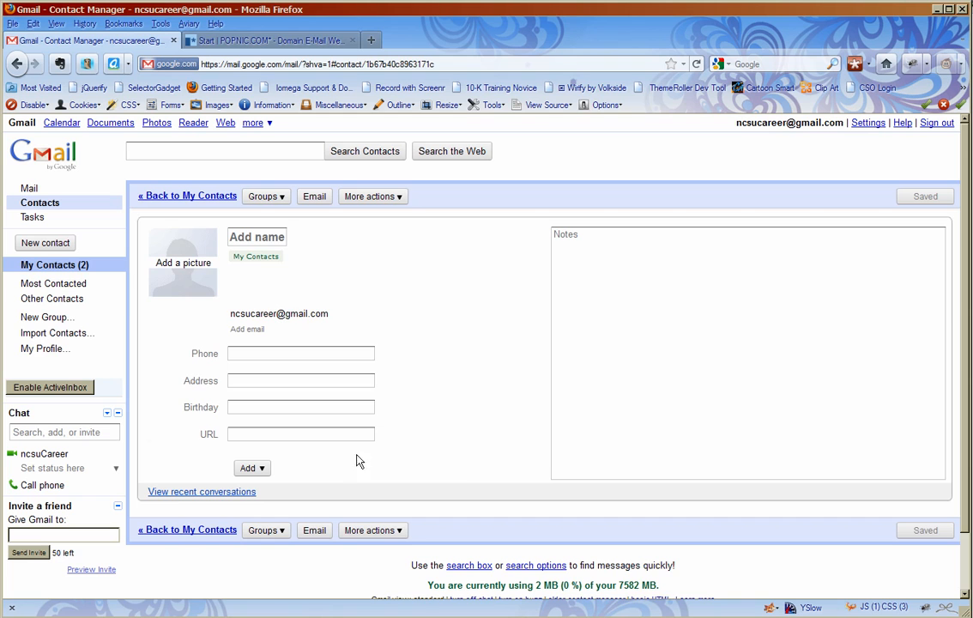
{"action": "left_click", "coordinate": [189, 197]}
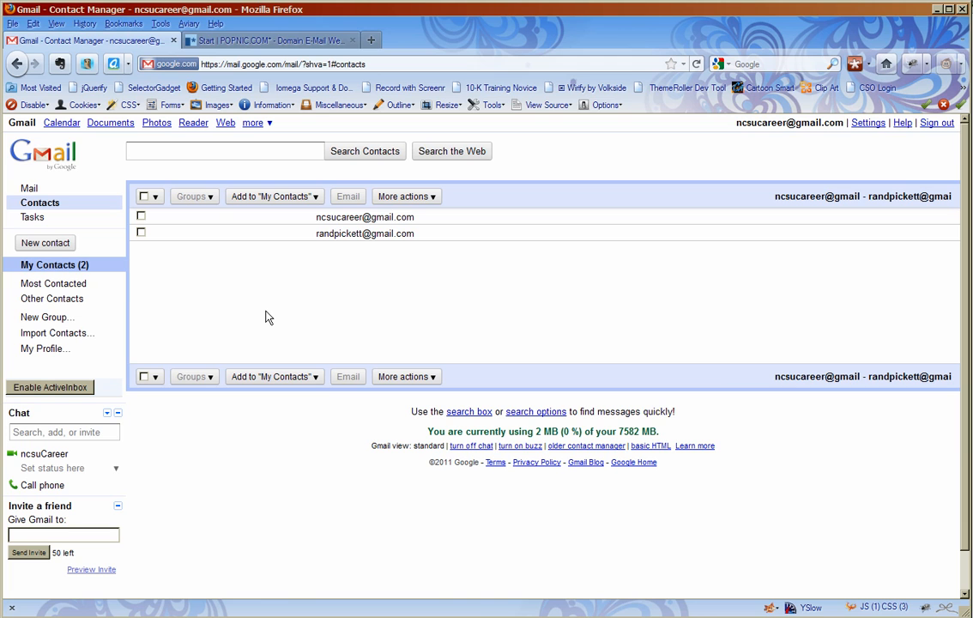
{"action": "left_click", "coordinate": [425, 198]}
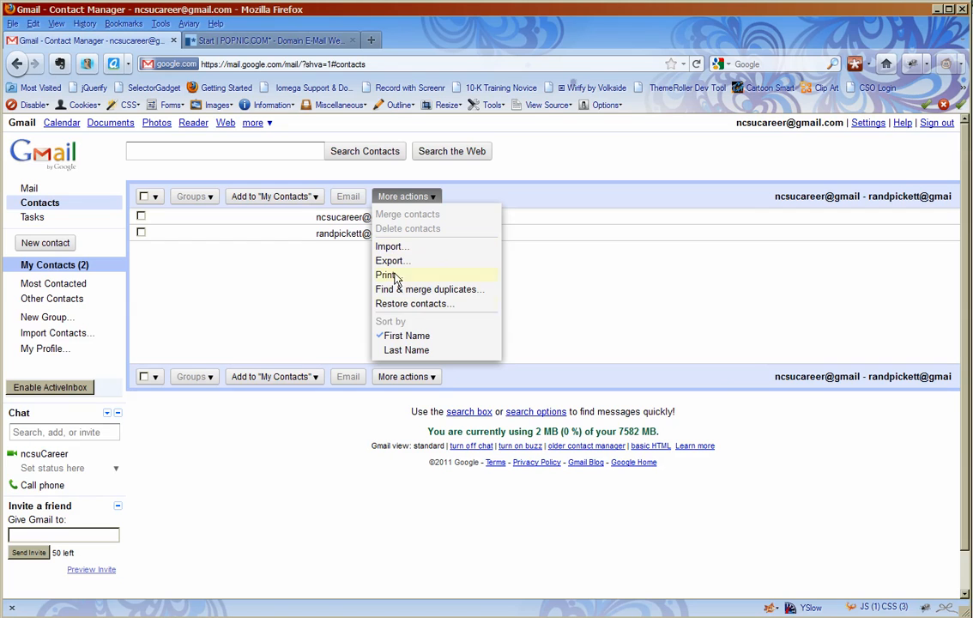
{"action": "left_click", "coordinate": [271, 295]}
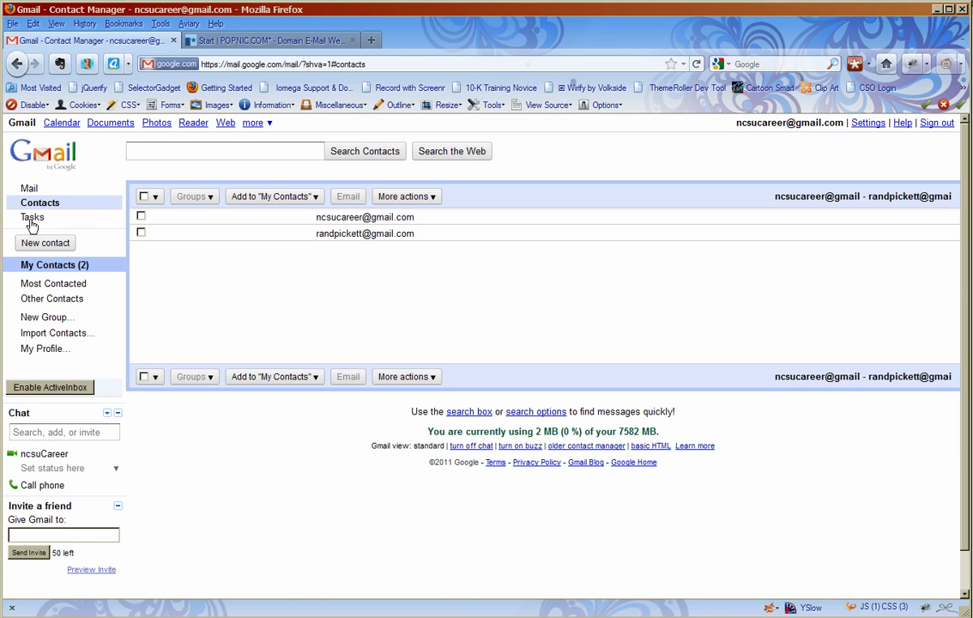
- Add a task named "Set up meeting" to the default task list
{"action": "left_click", "coordinate": [31, 218]}
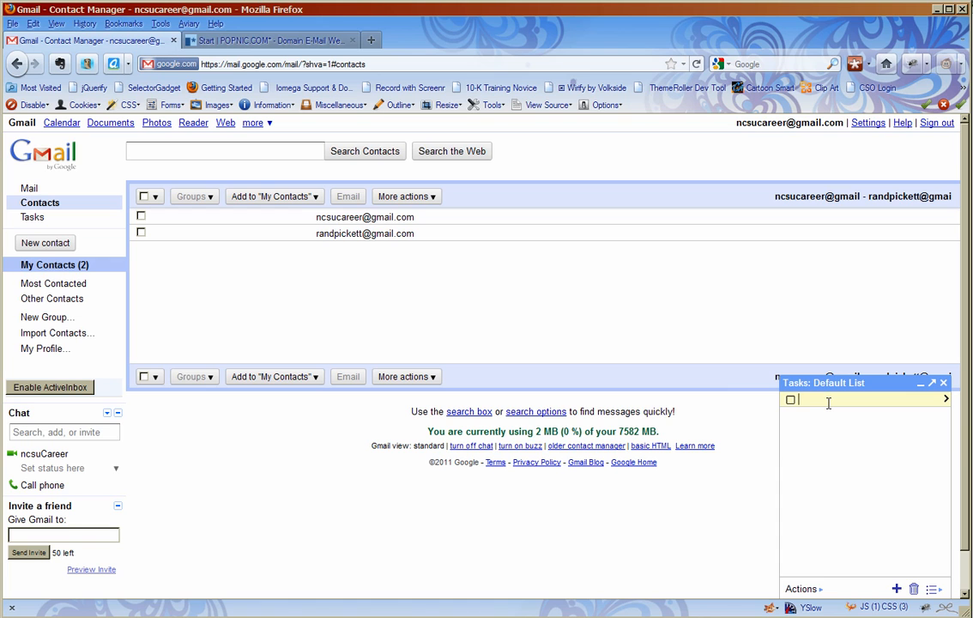
{"action": "type", "text": "Set up meeting"}
{"action": "key", "text": "Return"}
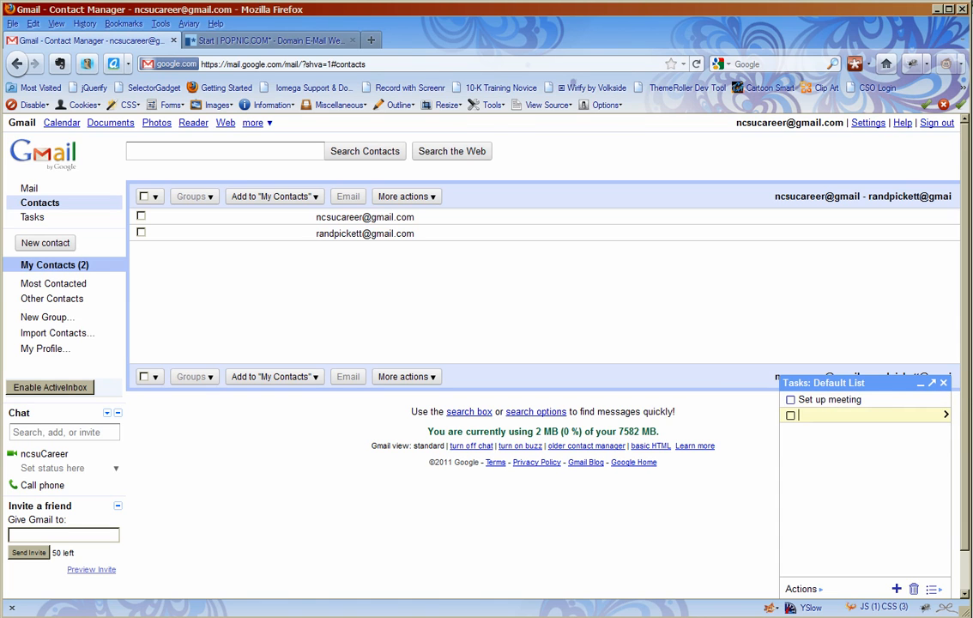
- Review the "Set up meeting" task's details and its options for moving to another list, and close the task list
{"action": "left_click", "coordinate": [947, 401]}
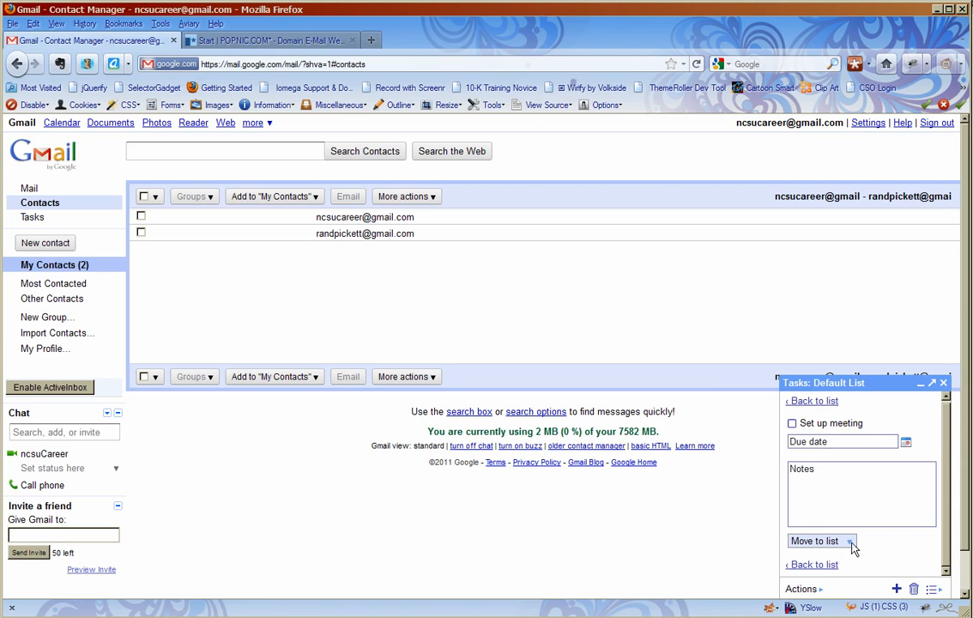
{"action": "left_click", "coordinate": [807, 542]}
{"action": "left_click", "coordinate": [930, 547]}
{"action": "left_click", "coordinate": [811, 565]}
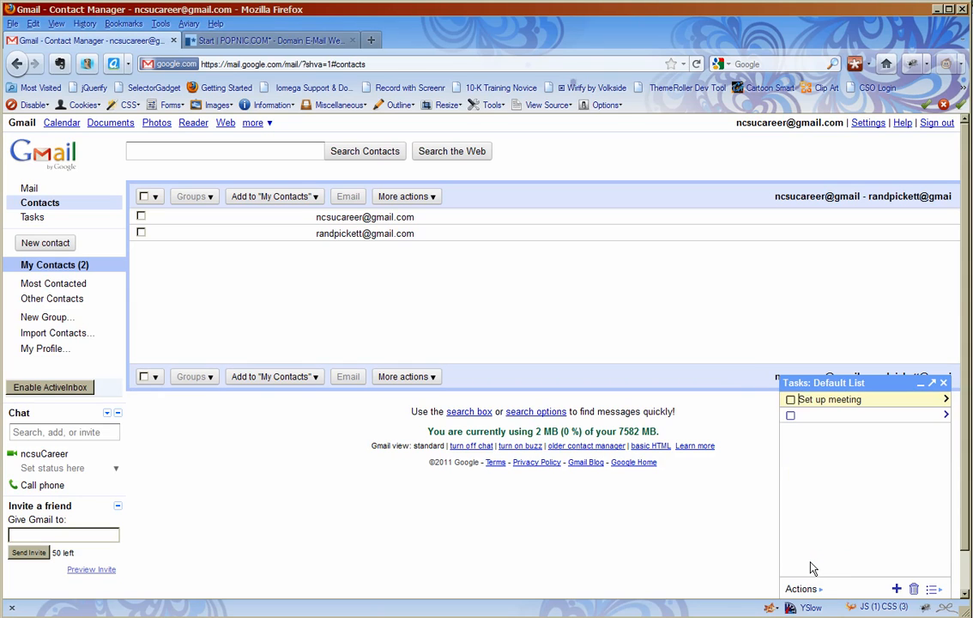
{"action": "left_click", "coordinate": [944, 384]}
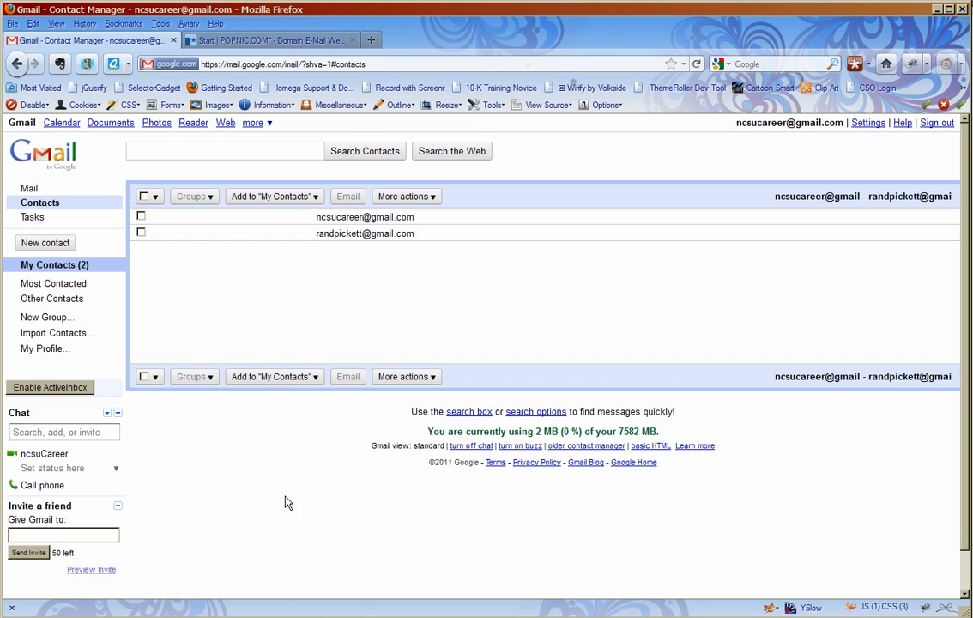
- Create a new mail label named "Career Fairs" in the label settings
{"action": "left_click", "coordinate": [27, 191]}
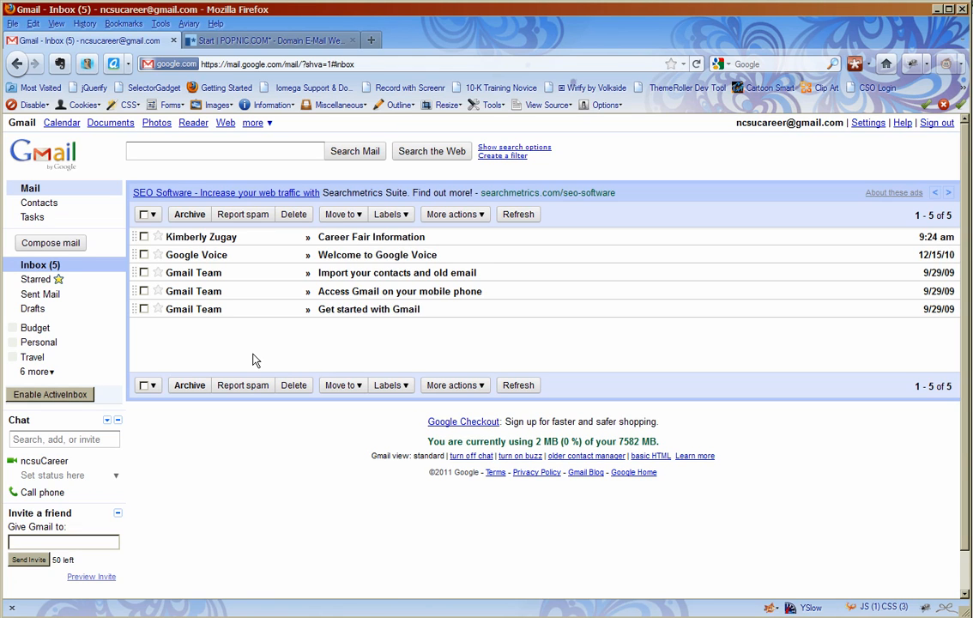
{"action": "left_click", "coordinate": [399, 216]}
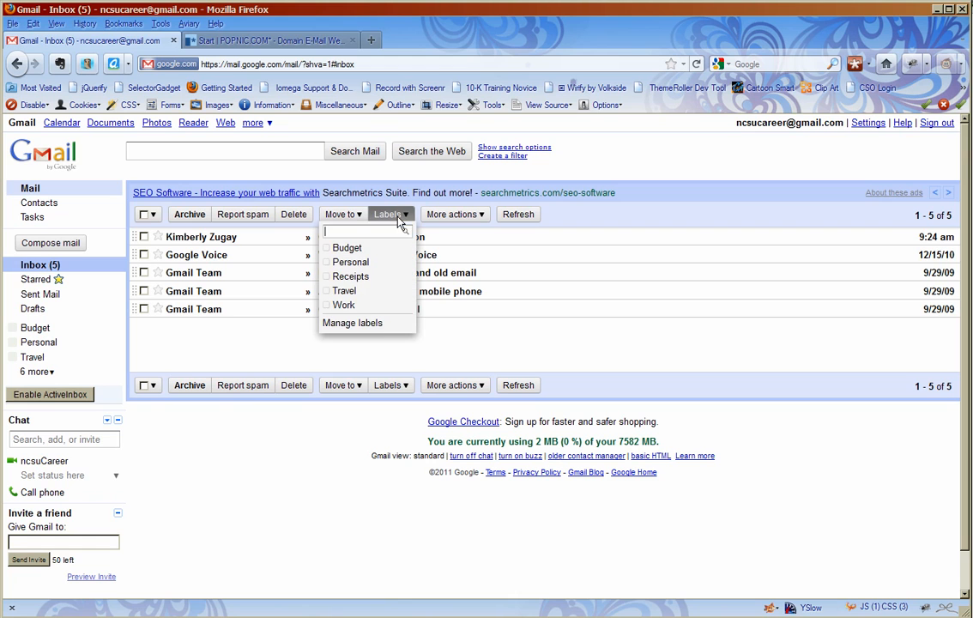
{"action": "left_click", "coordinate": [374, 325]}
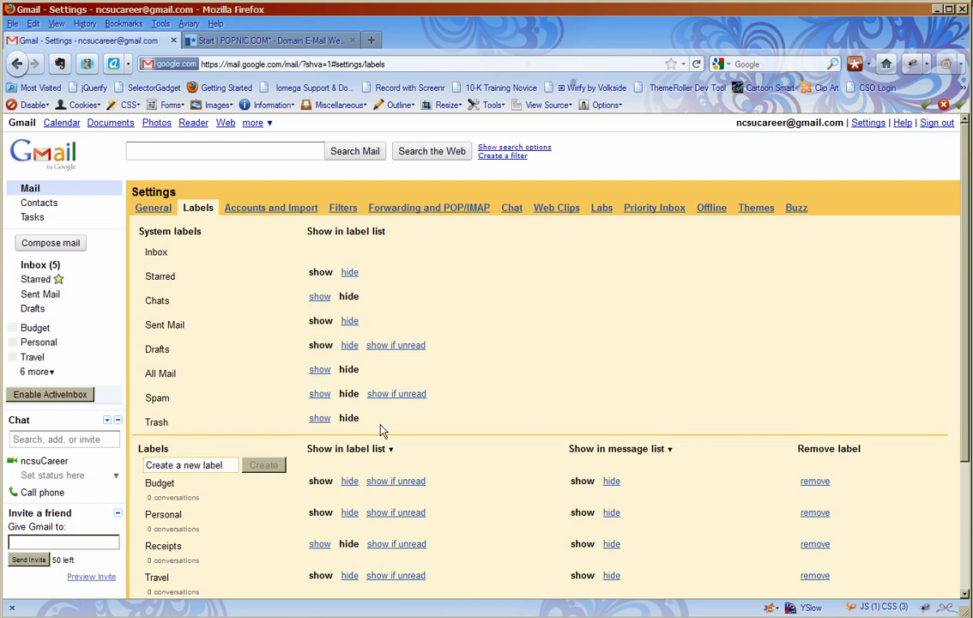
{"action": "scroll", "coordinate": [380, 429], "scroll_direction": "down", "scroll_amount": 3}
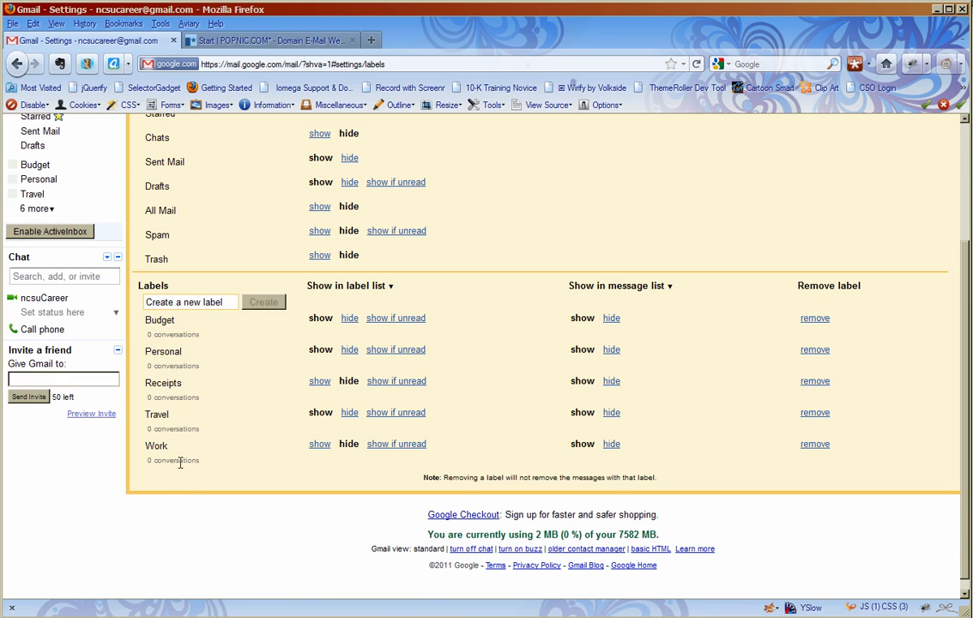
{"action": "left_click", "coordinate": [186, 302]}
{"action": "type", "text": "Career"}
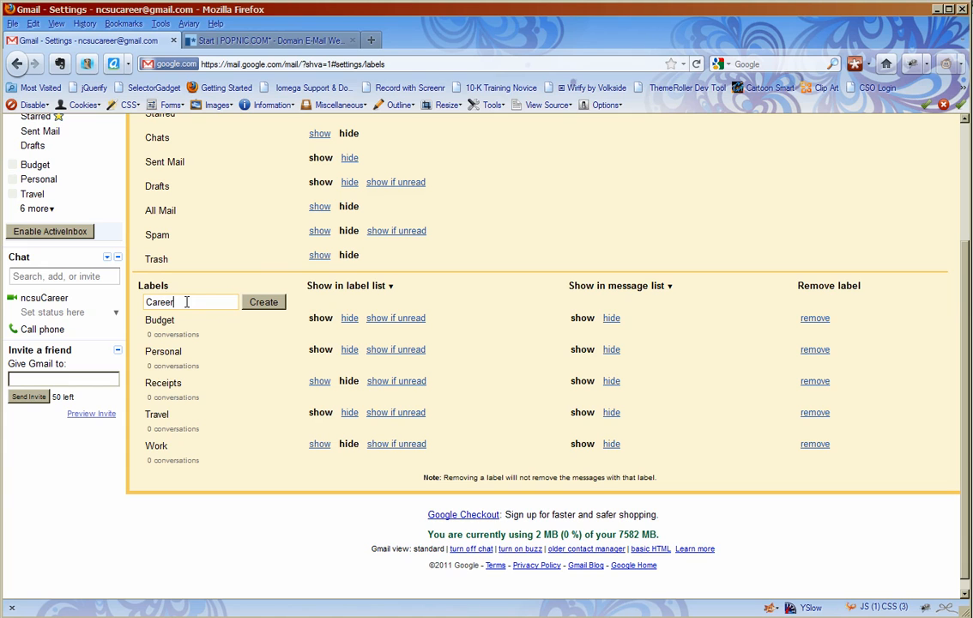
{"action": "type", "text": " Fairs"}
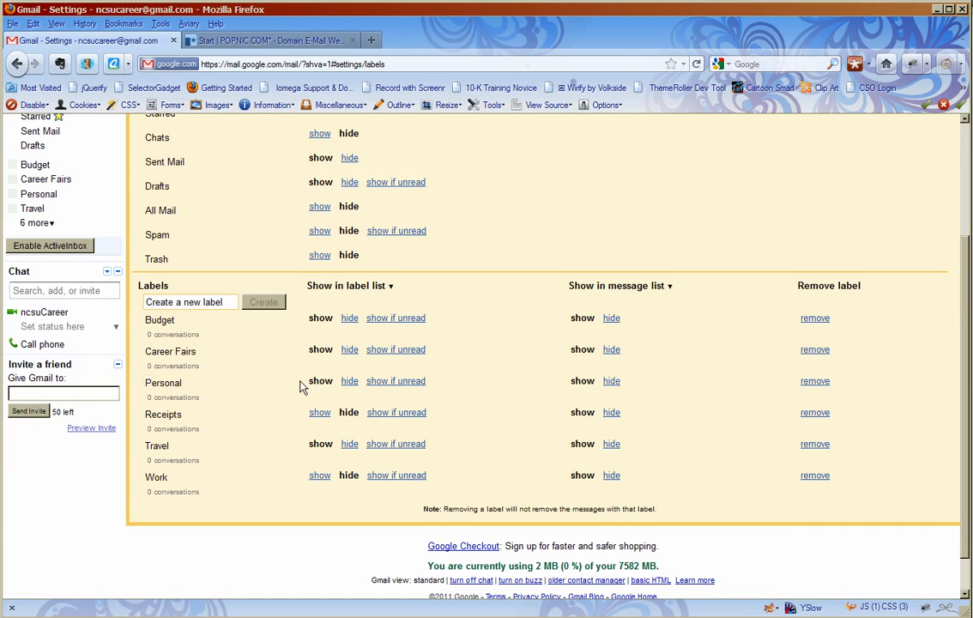
{"action": "scroll", "coordinate": [258, 419], "scroll_direction": "up", "scroll_amount": 4}
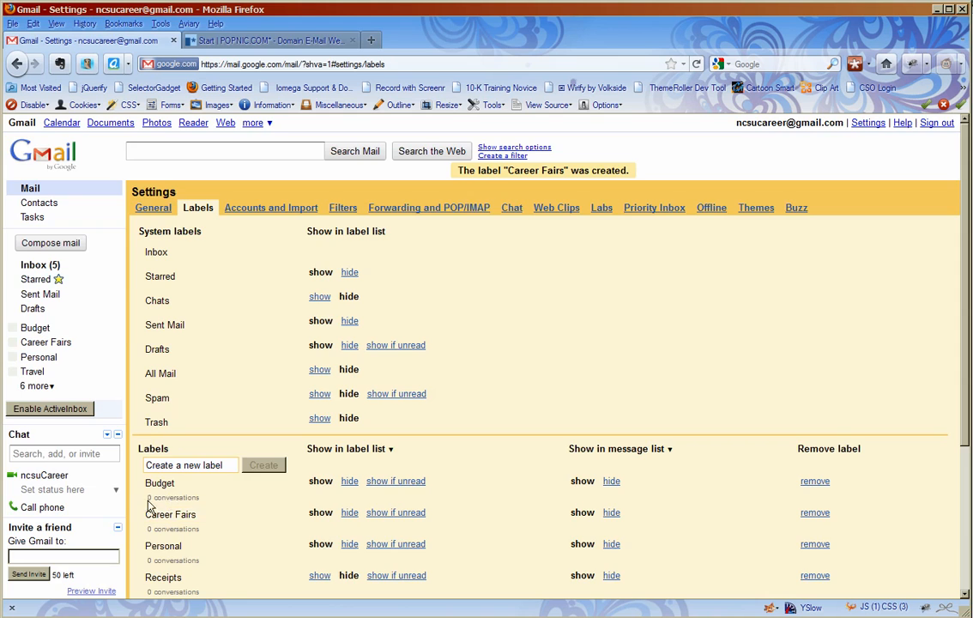
{"action": "scroll", "coordinate": [241, 523], "scroll_direction": "down", "scroll_amount": 2}
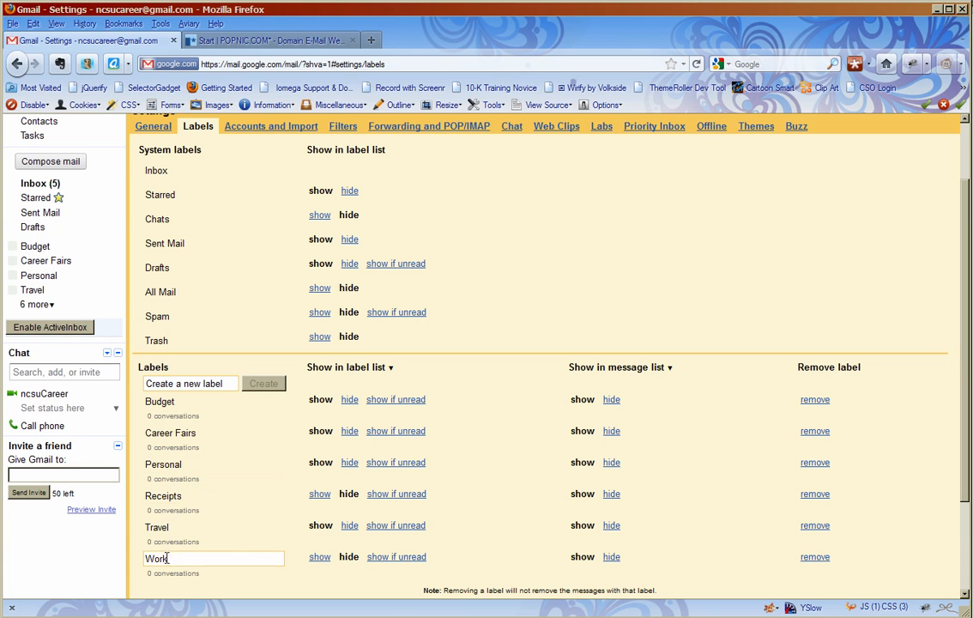
- Apply the Budget and Career Fairs labels to the "Career Fair Information" message in the inbox
{"action": "left_click", "coordinate": [54, 185]}
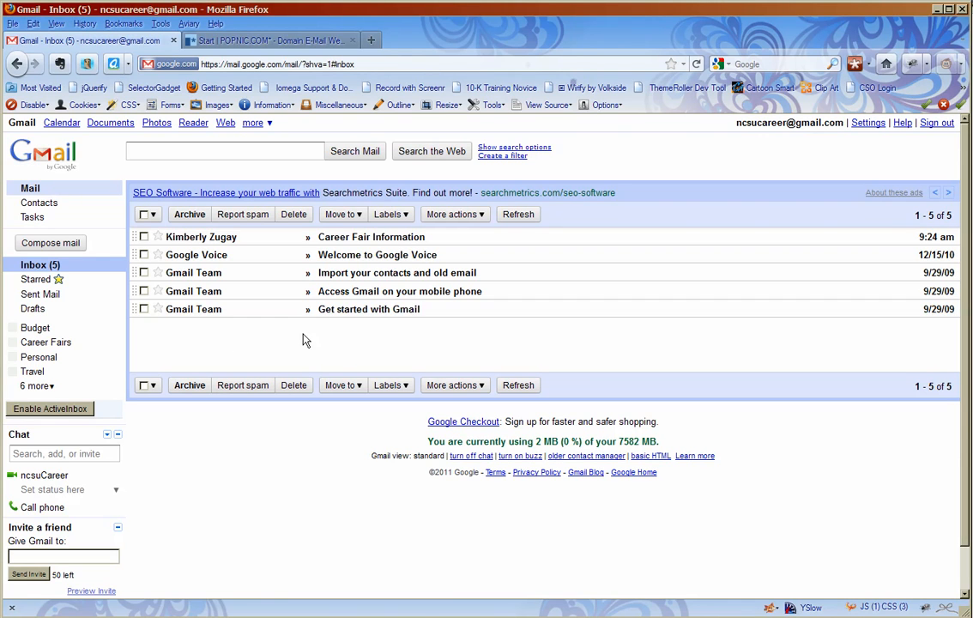
{"action": "left_click", "coordinate": [227, 239]}
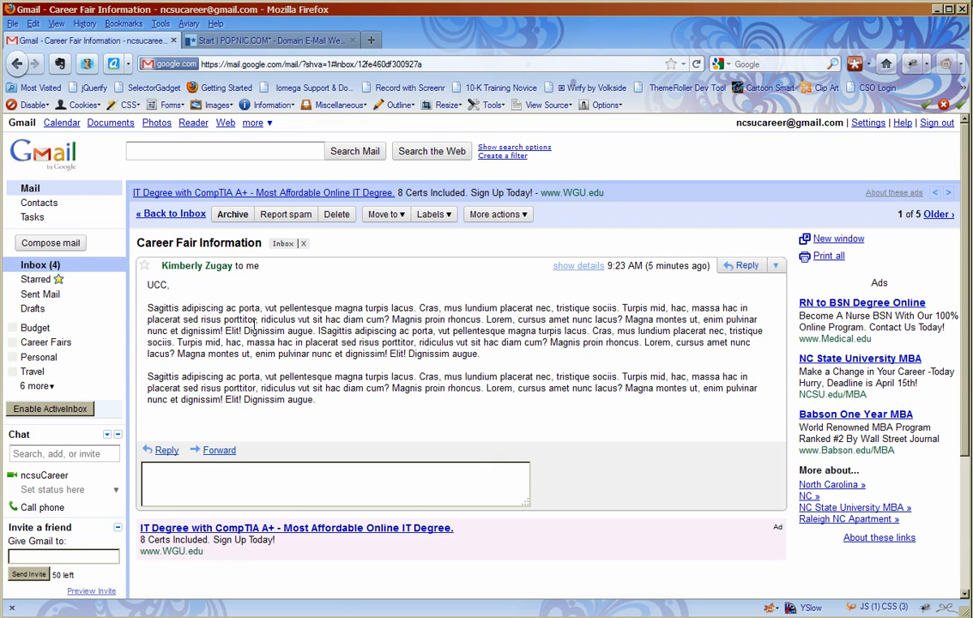
{"action": "left_click", "coordinate": [448, 216]}
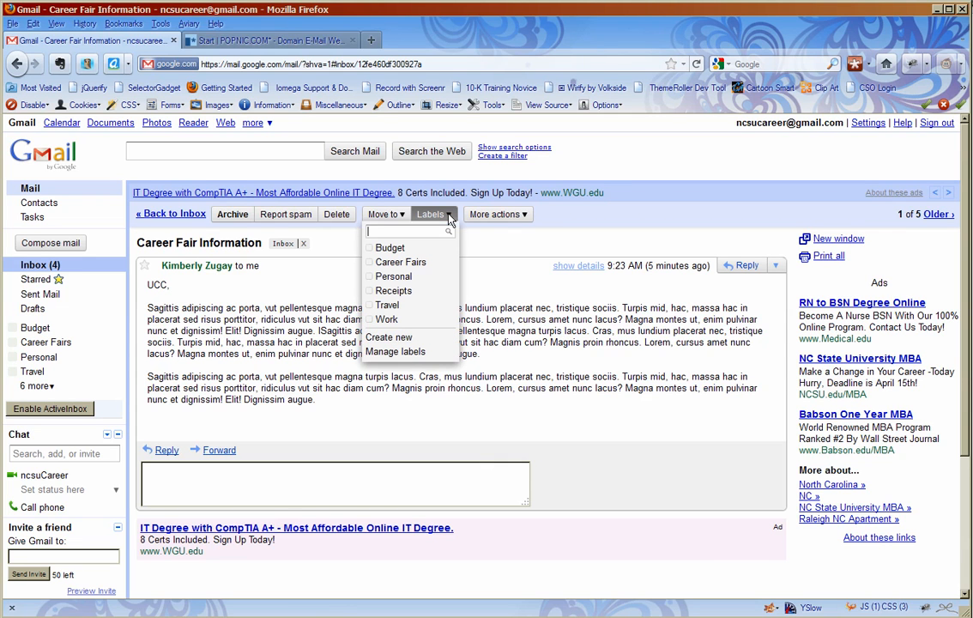
{"action": "left_click", "coordinate": [370, 250]}
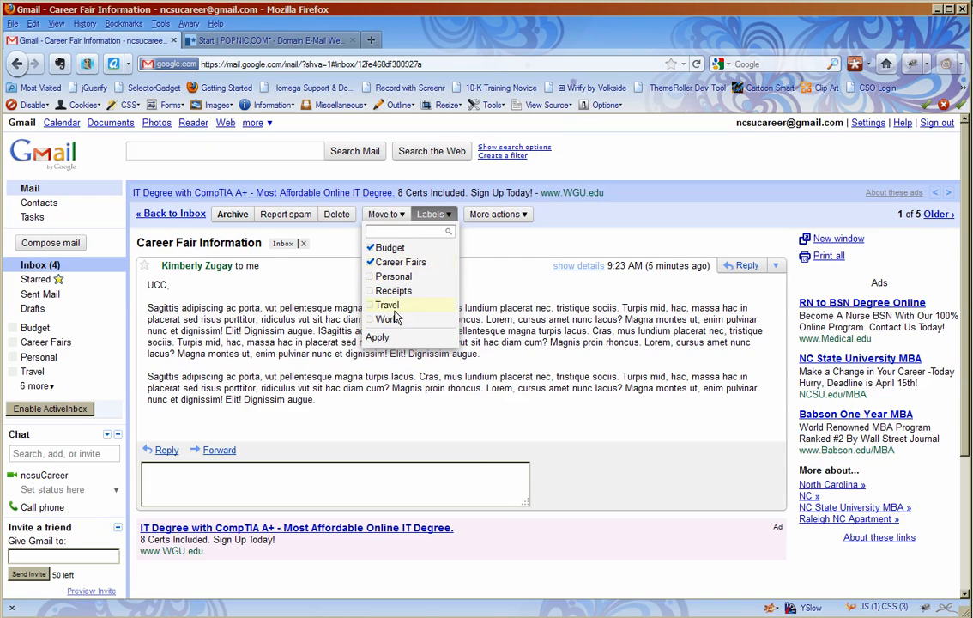
{"action": "left_click", "coordinate": [386, 340]}
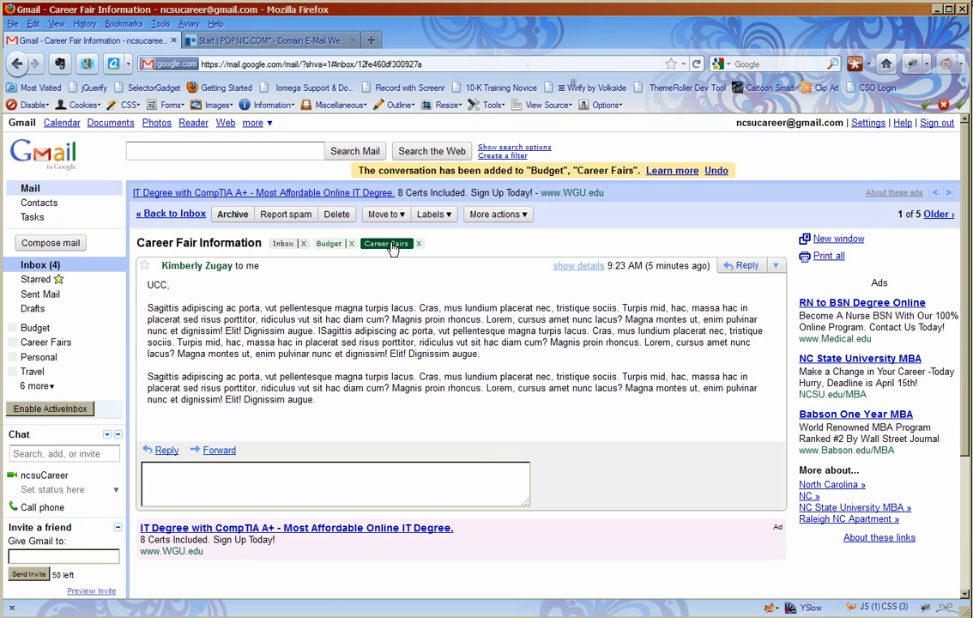
- Check the labels on the "Career Fair Information" message in the inbox list and in the opened conversation
{"action": "left_click", "coordinate": [192, 216]}
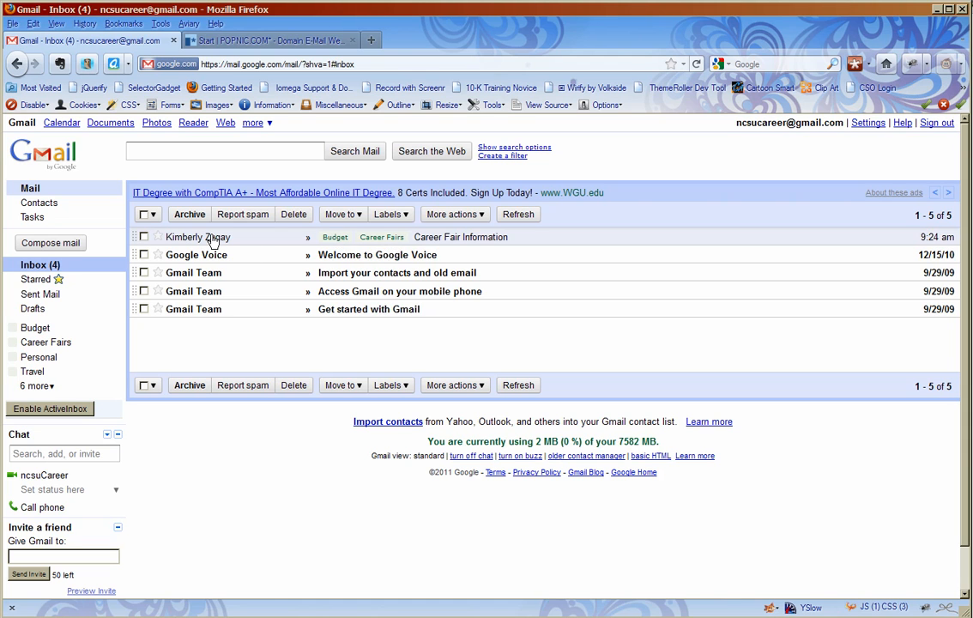
{"action": "mouse_move", "coordinate": [213, 241]}
{"action": "left_click", "coordinate": [331, 240]}
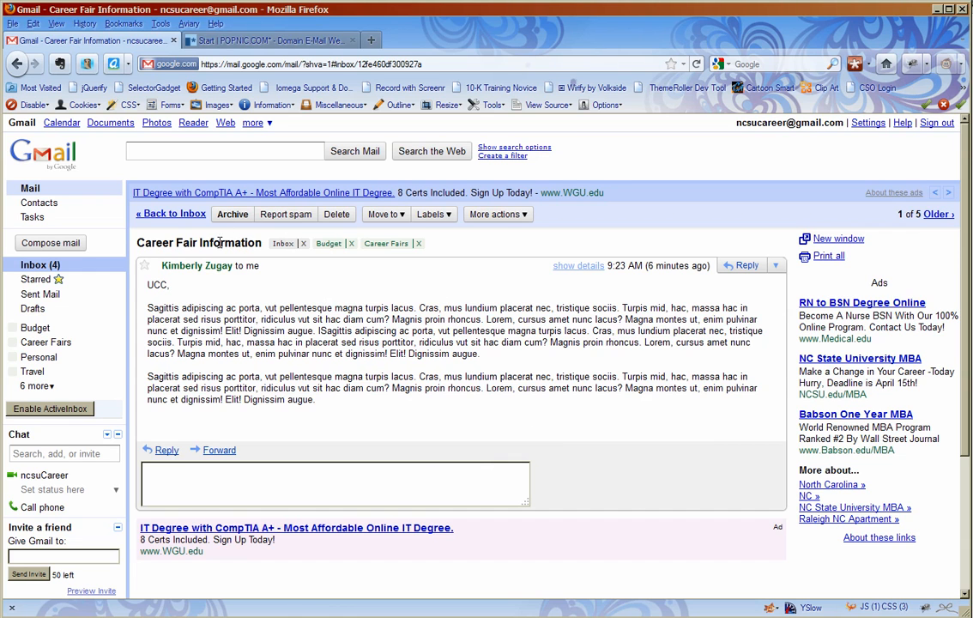
{"action": "left_click", "coordinate": [194, 215]}
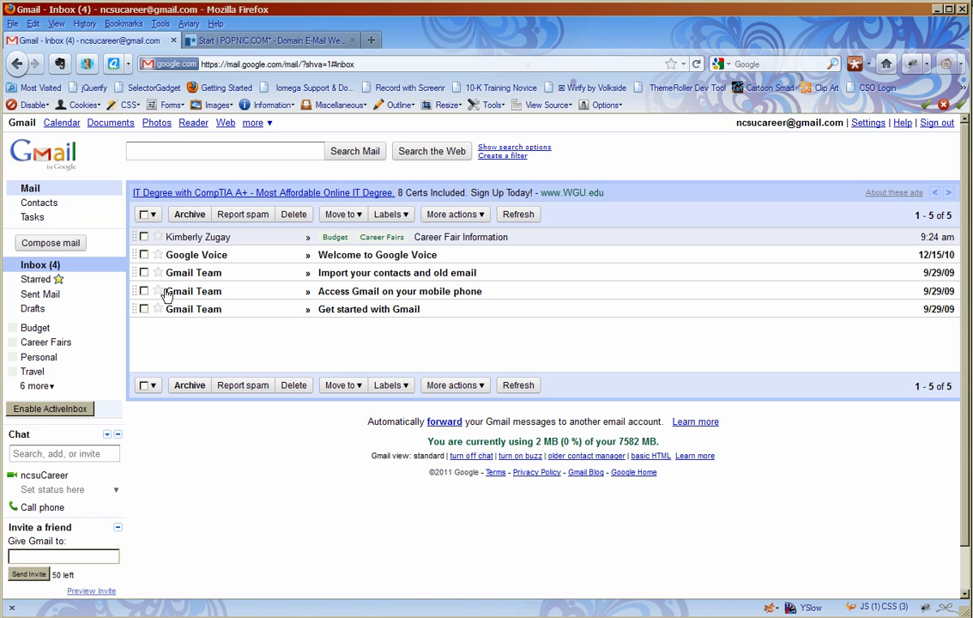
- Open the "Career Fair Information" message and archive it out of the inbox
{"action": "left_click", "coordinate": [199, 239]}
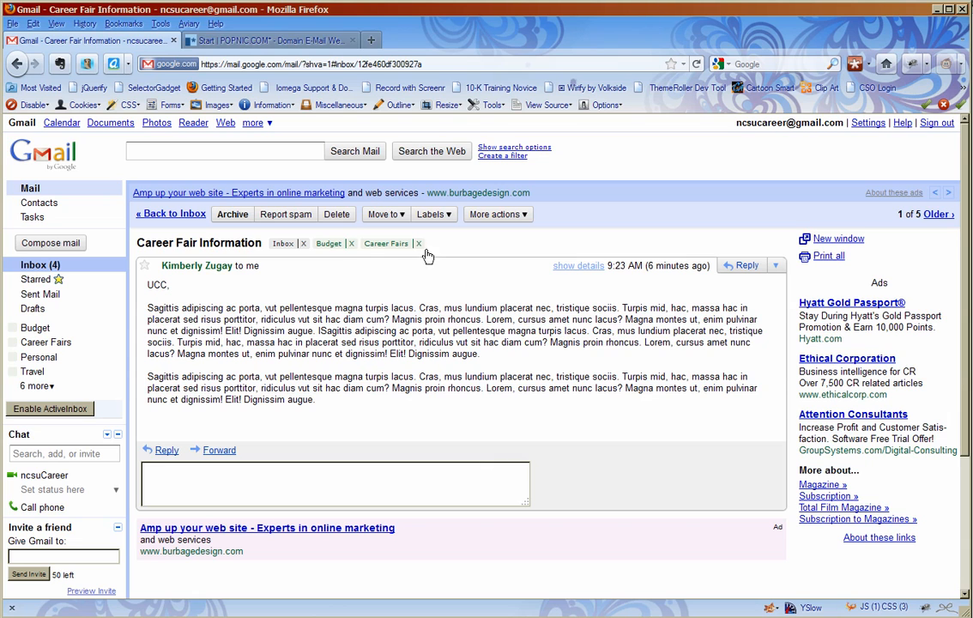
{"action": "left_click", "coordinate": [232, 215]}
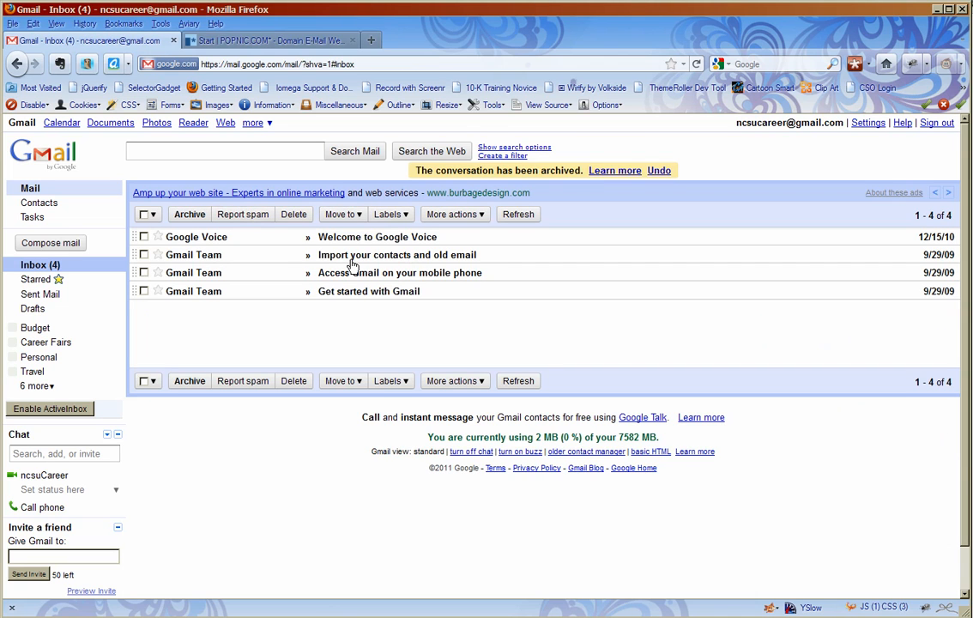
{"action": "scroll", "coordinate": [346, 340], "scroll_direction": "down", "scroll_amount": 1}
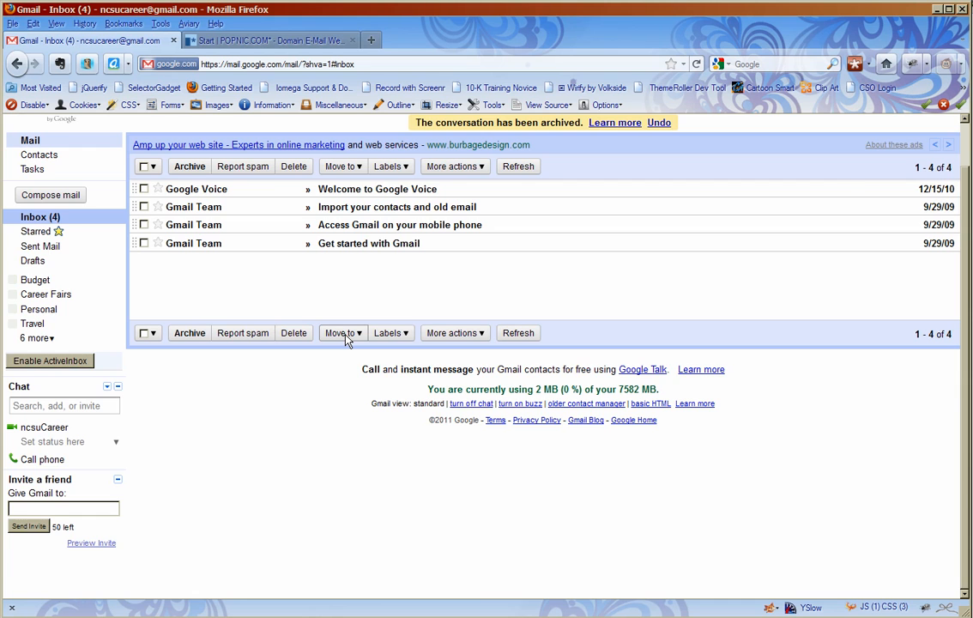
{"action": "scroll", "coordinate": [345, 326], "scroll_direction": "up", "scroll_amount": 1}
- Compare the Budget, Career Fairs and inbox message lists, and open "Career Fair Information" from the Budget label
{"action": "left_click", "coordinate": [33, 329]}
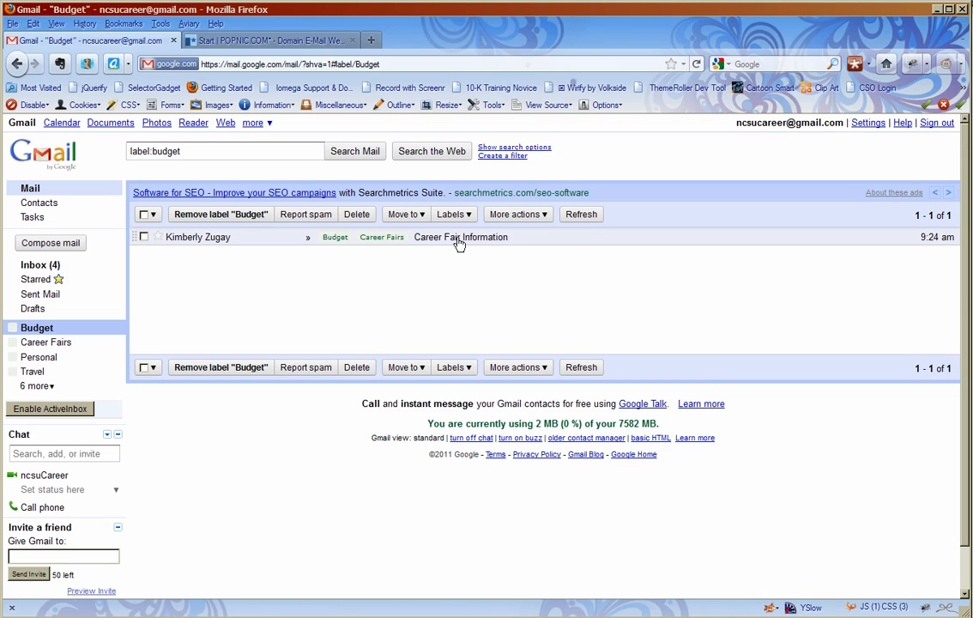
{"action": "left_click", "coordinate": [53, 342]}
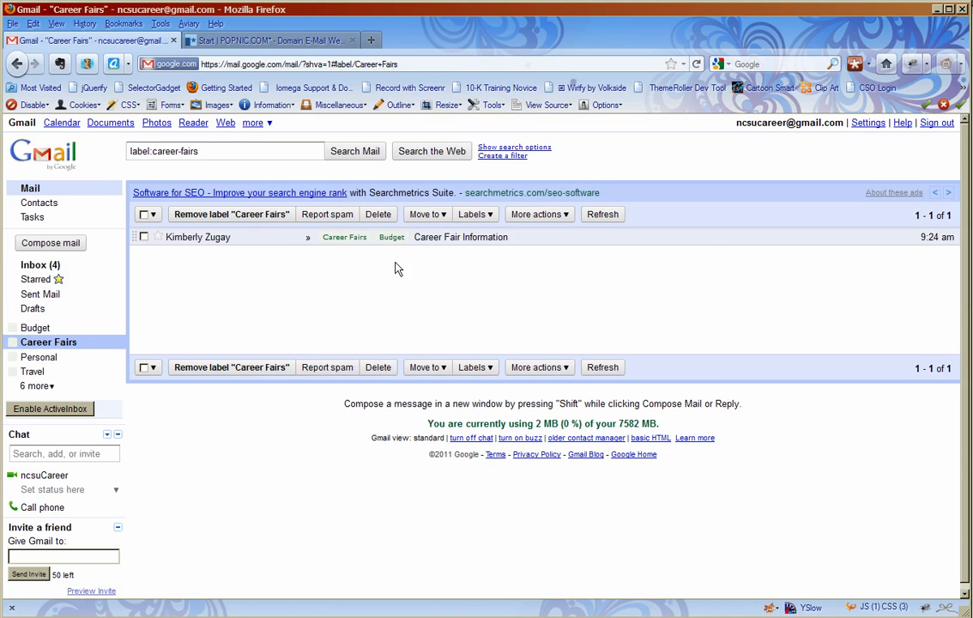
{"action": "left_click", "coordinate": [39, 265]}
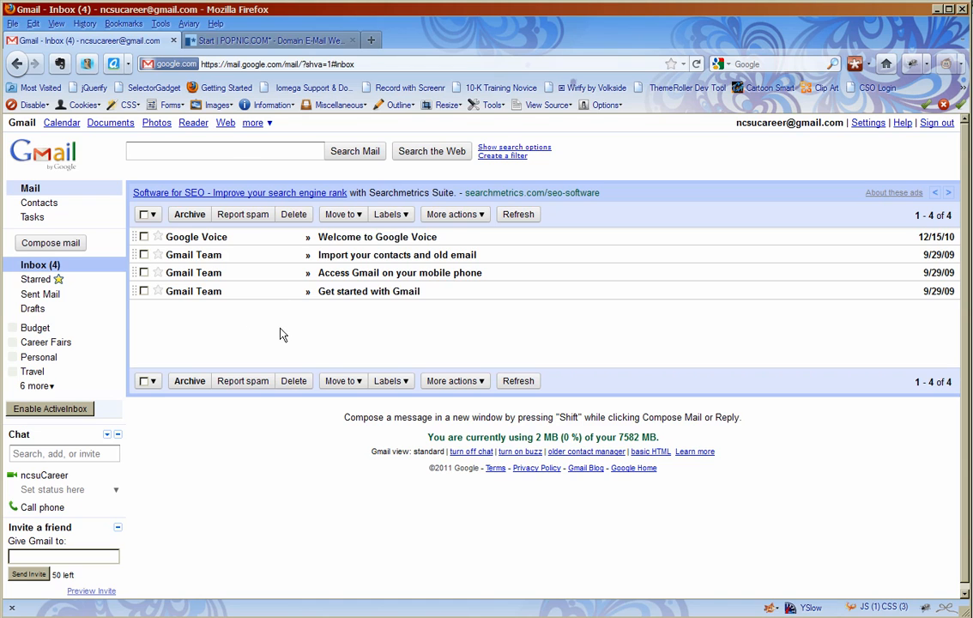
{"action": "left_click", "coordinate": [38, 329]}
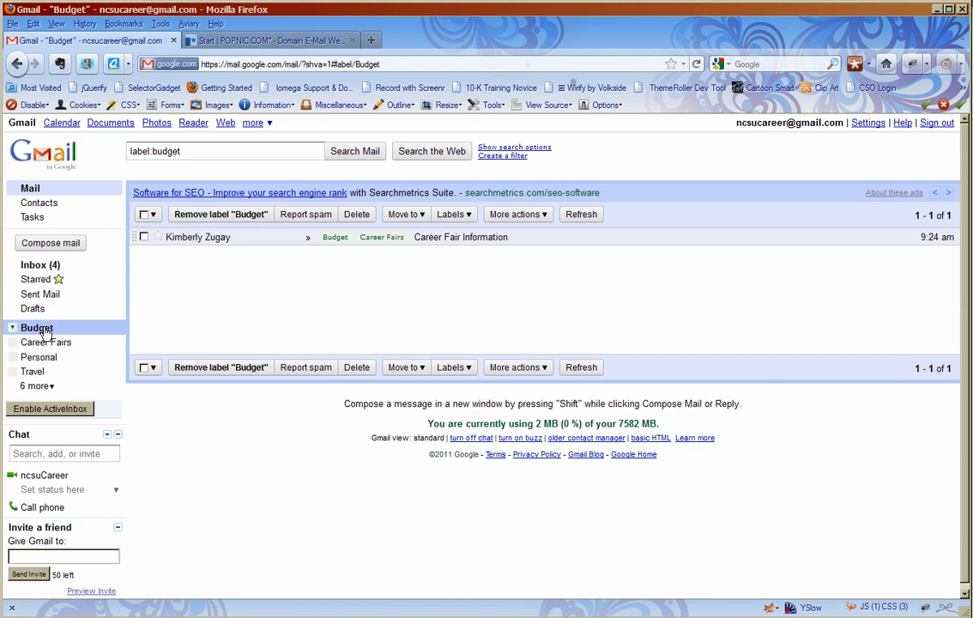
{"action": "left_click", "coordinate": [494, 240]}
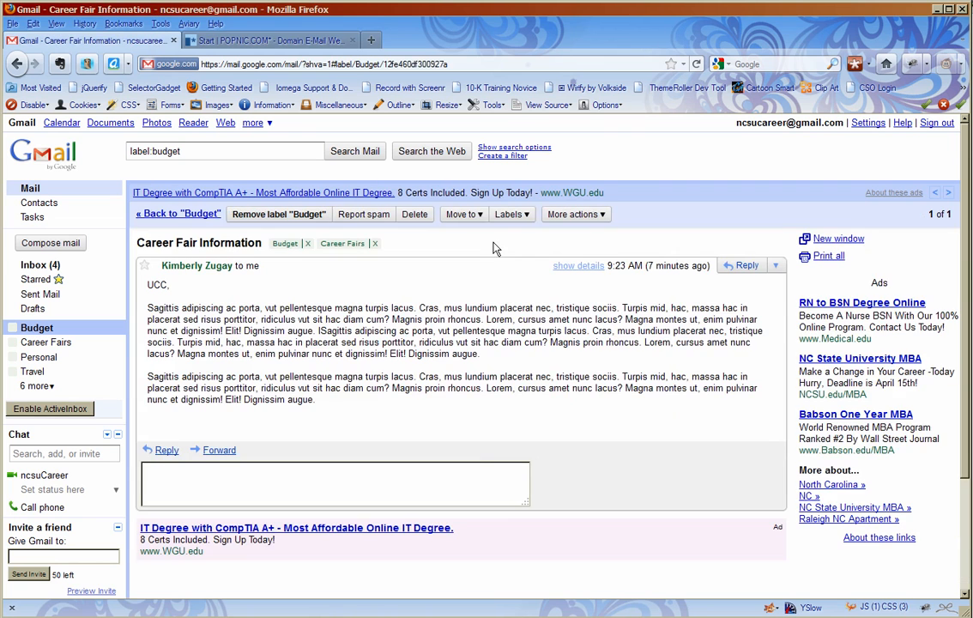
- Leave the opened message, review the inbox, Career Fairs and Budget message lists, and highlight the label:career-fairs search query
{"action": "left_click", "coordinate": [167, 215]}
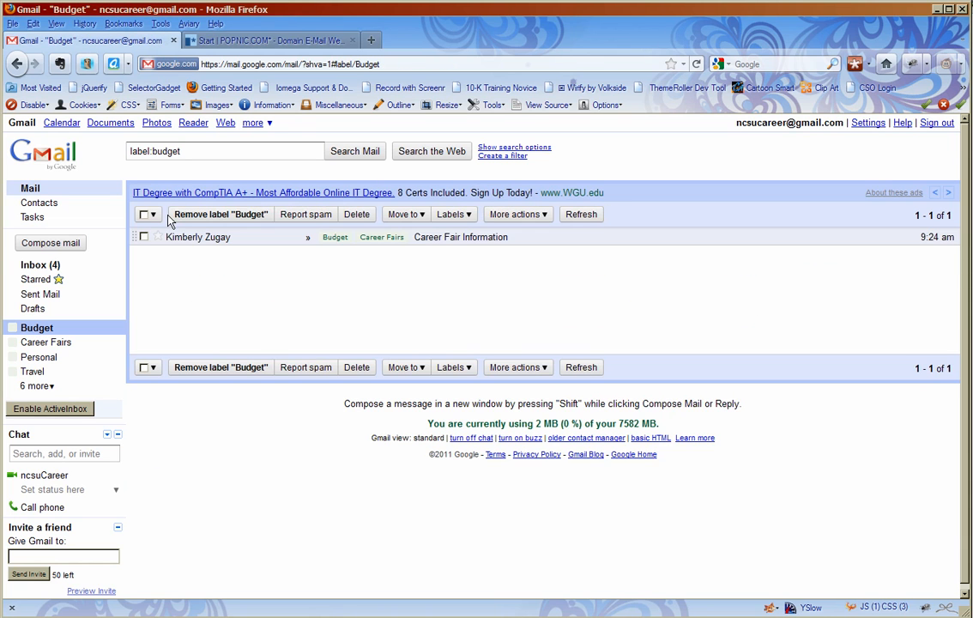
{"action": "left_click", "coordinate": [38, 267]}
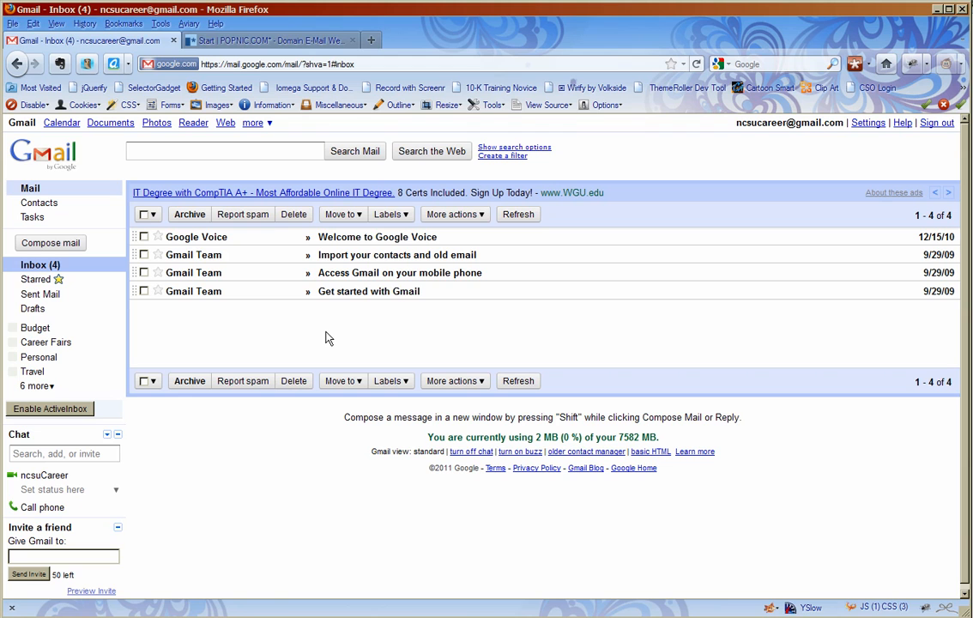
{"action": "left_click", "coordinate": [48, 343]}
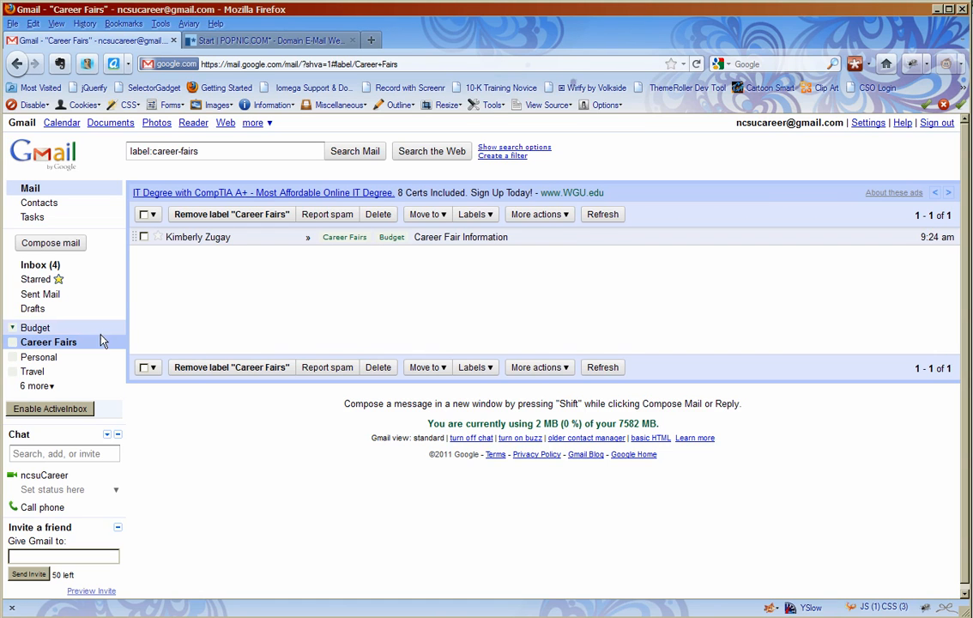
{"action": "left_click", "coordinate": [231, 151]}
{"action": "left_click_drag", "start_coordinate": [231, 151], "coordinate": [123, 149]}
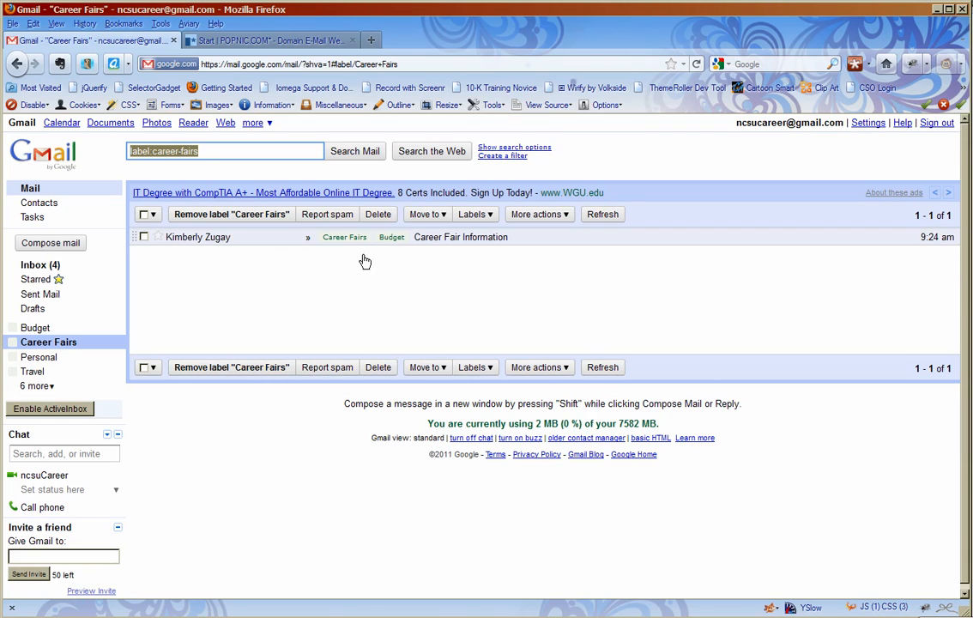
{"action": "left_click", "coordinate": [45, 329]}
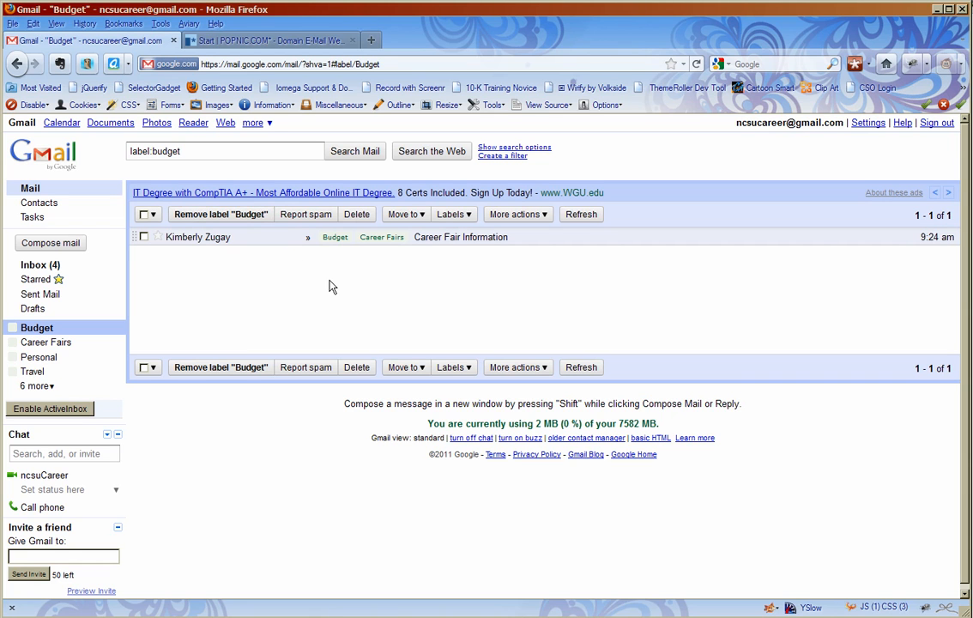
{"action": "left_click", "coordinate": [45, 266]}
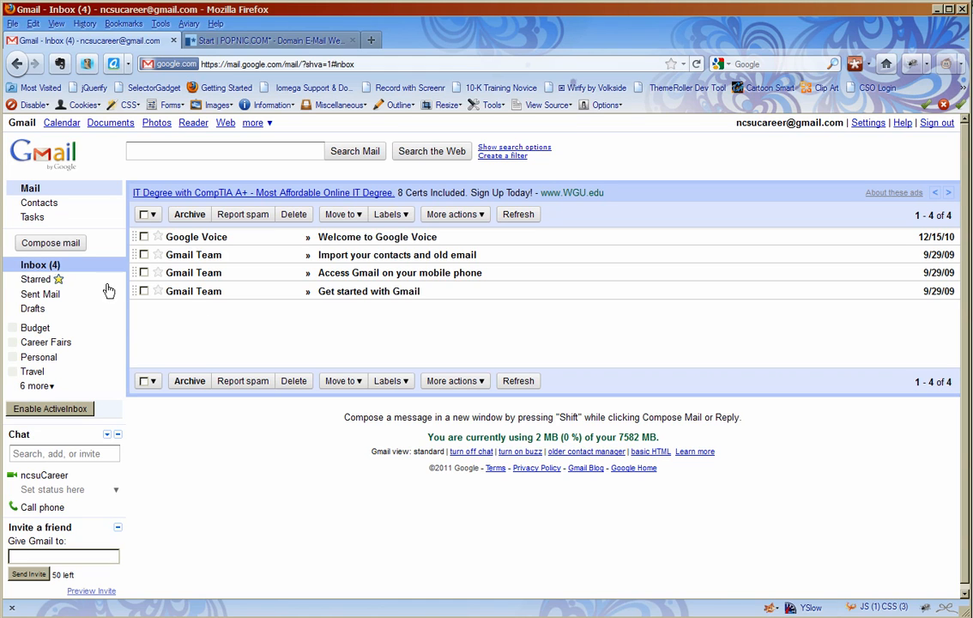
- Star the "Career Fair Information" message in the Budget label's list, and check the Starred list before returning to the inbox
{"action": "left_click", "coordinate": [37, 328]}
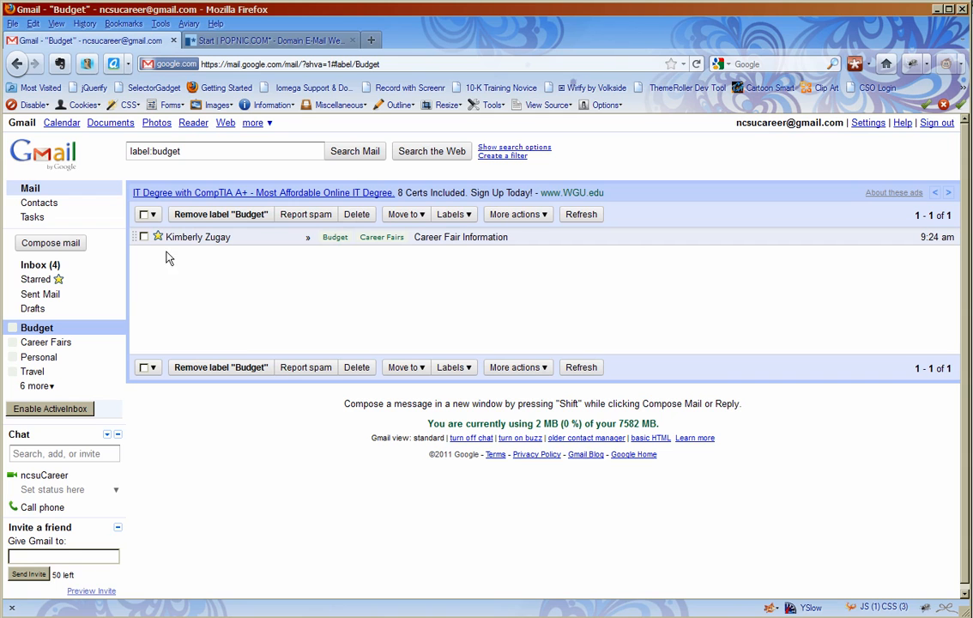
{"action": "left_click", "coordinate": [36, 279]}
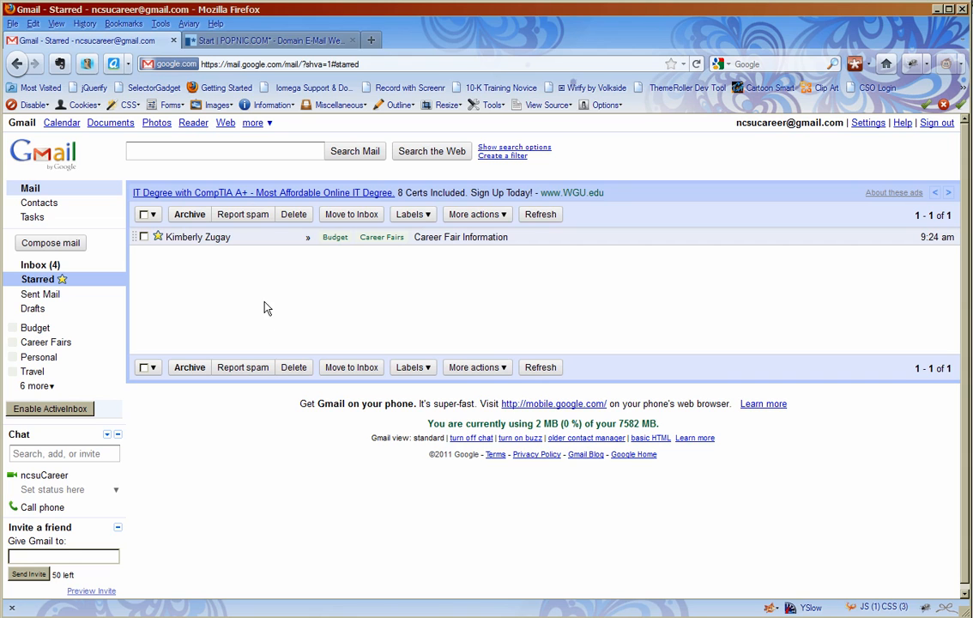
{"action": "left_click", "coordinate": [47, 266]}
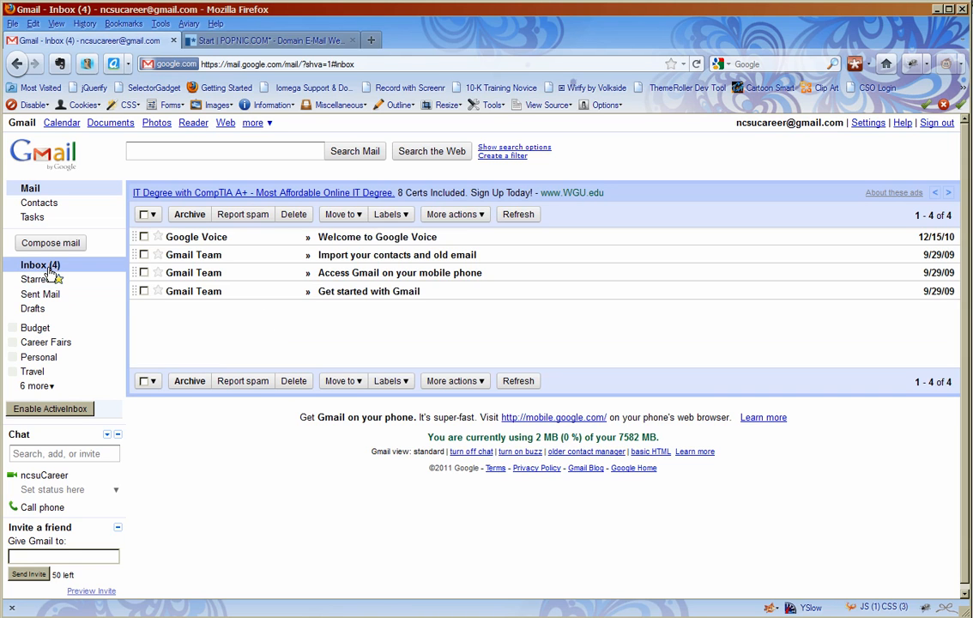